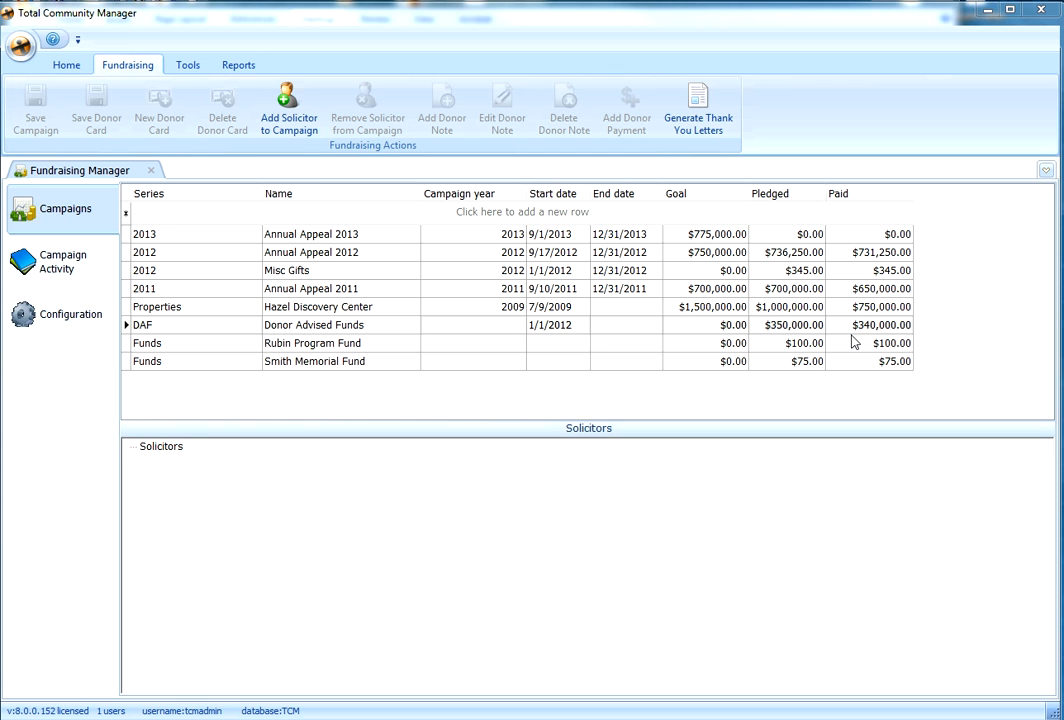
Start a donor payment dated 12/11/2013 for the first donor in the Donor Advised Funds campaign activity.
click(62, 272)
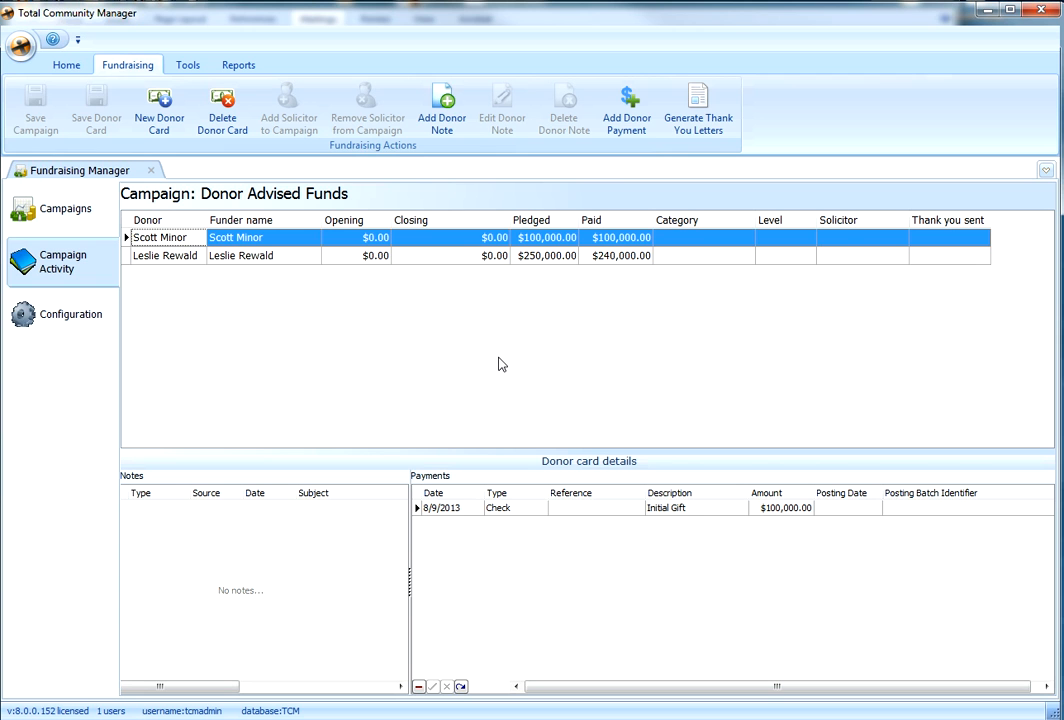
click(632, 106)
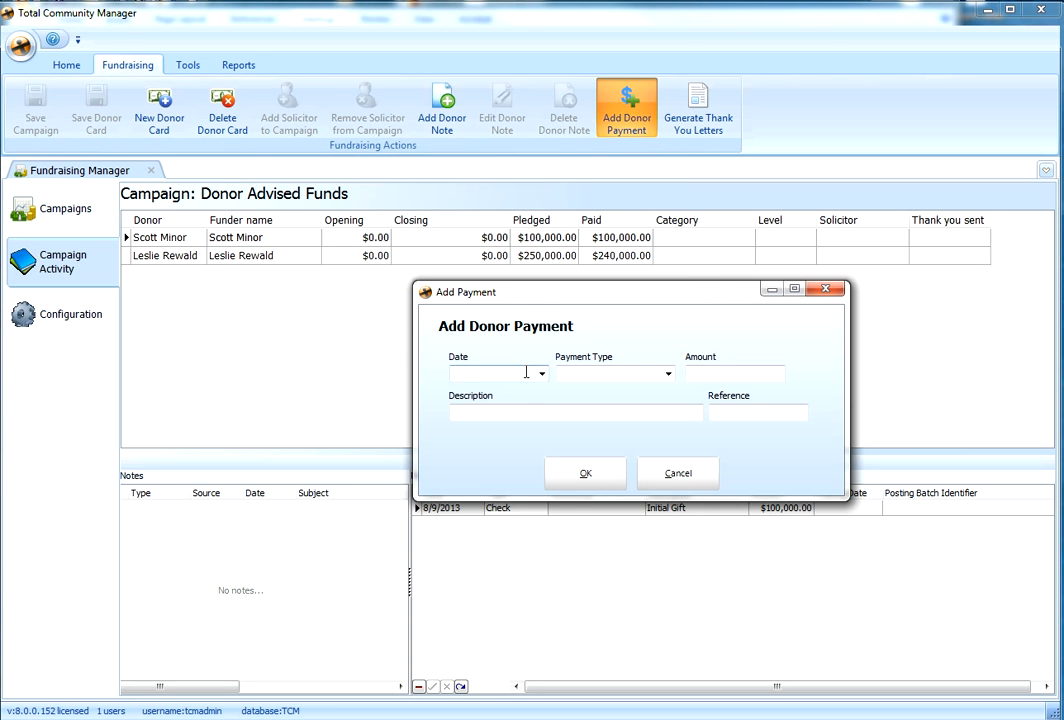
click(541, 374)
click(518, 391)
click(518, 391)
click(518, 391)
click(518, 391)
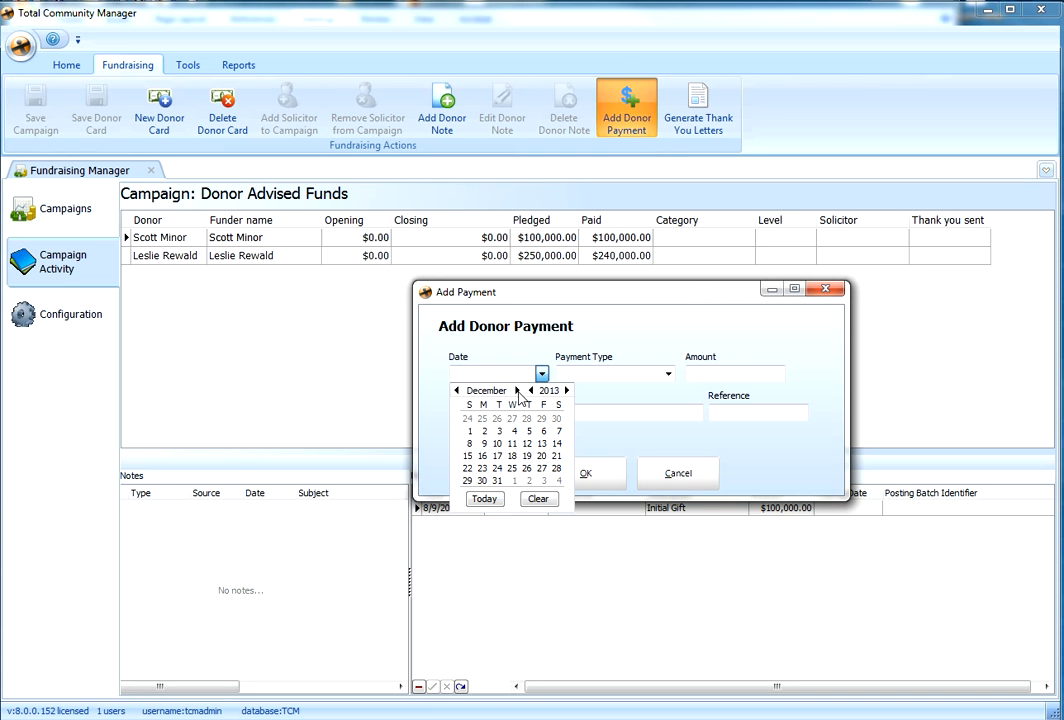
click(513, 444)
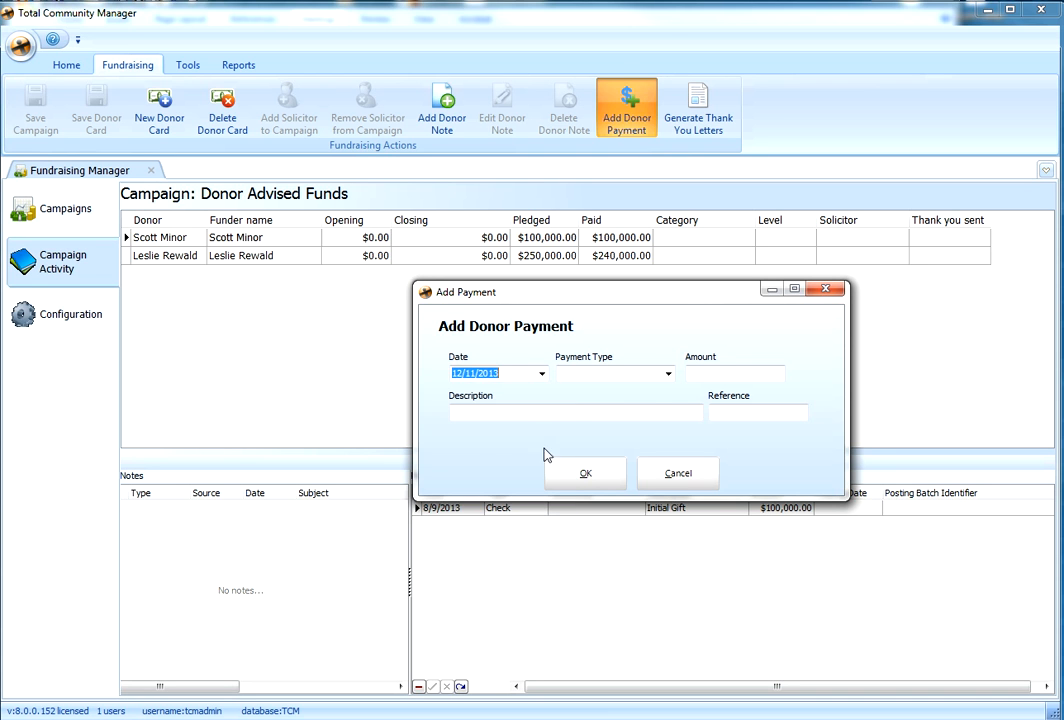
Set the payment type to Cash and the amount to -5000, and save the payment.
click(668, 374)
key(Down)
key(Return)
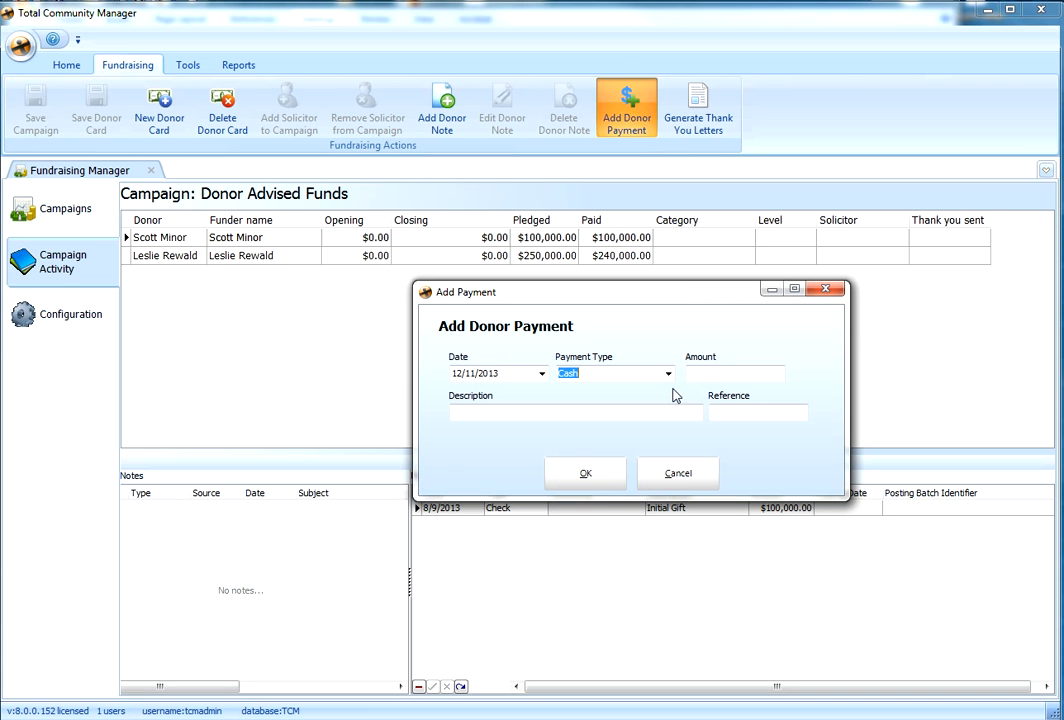
click(701, 374)
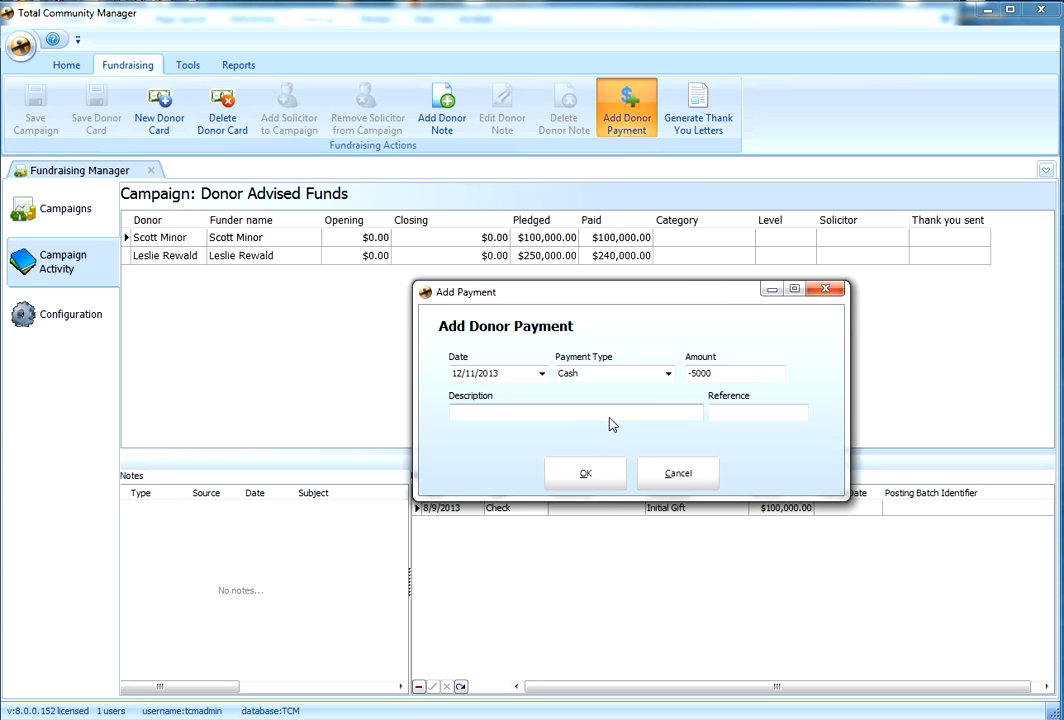
click(585, 472)
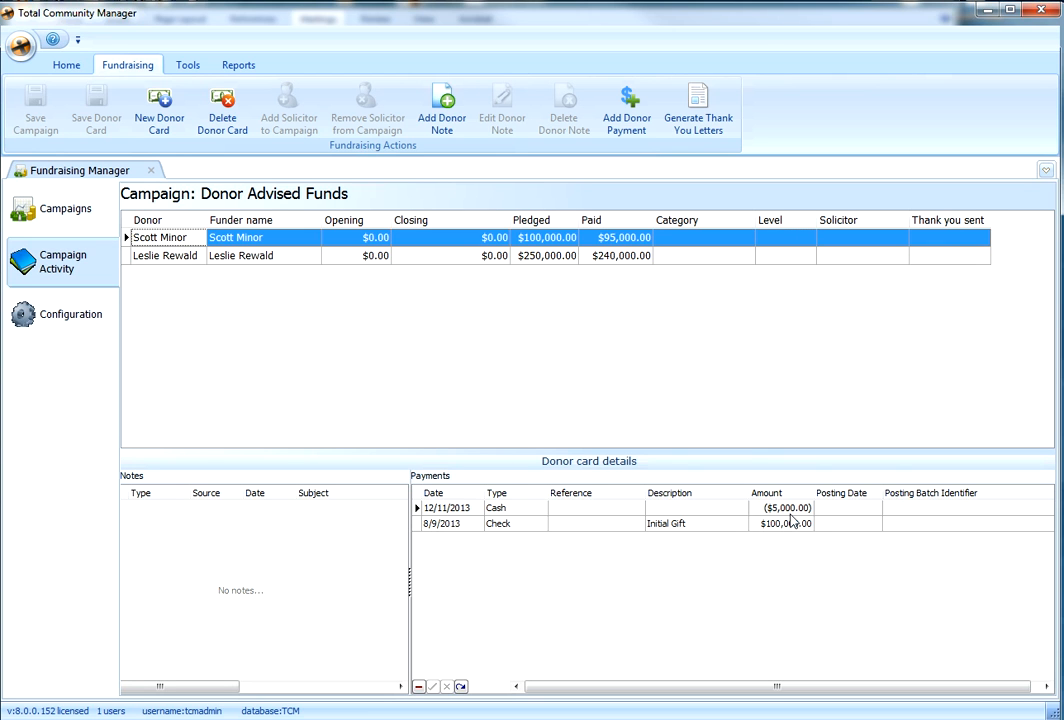
Set the description of the 12/11/2013 cash payment to "2013 Distribution" and save the change.
click(703, 507)
text(2013 Distribution)
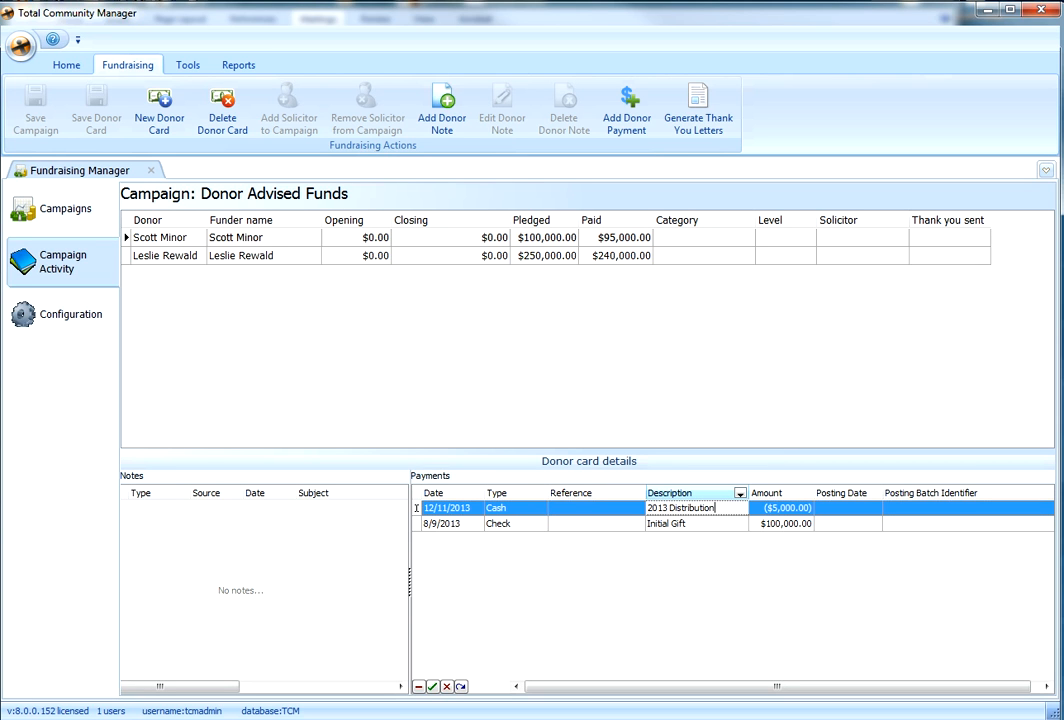
click(433, 687)
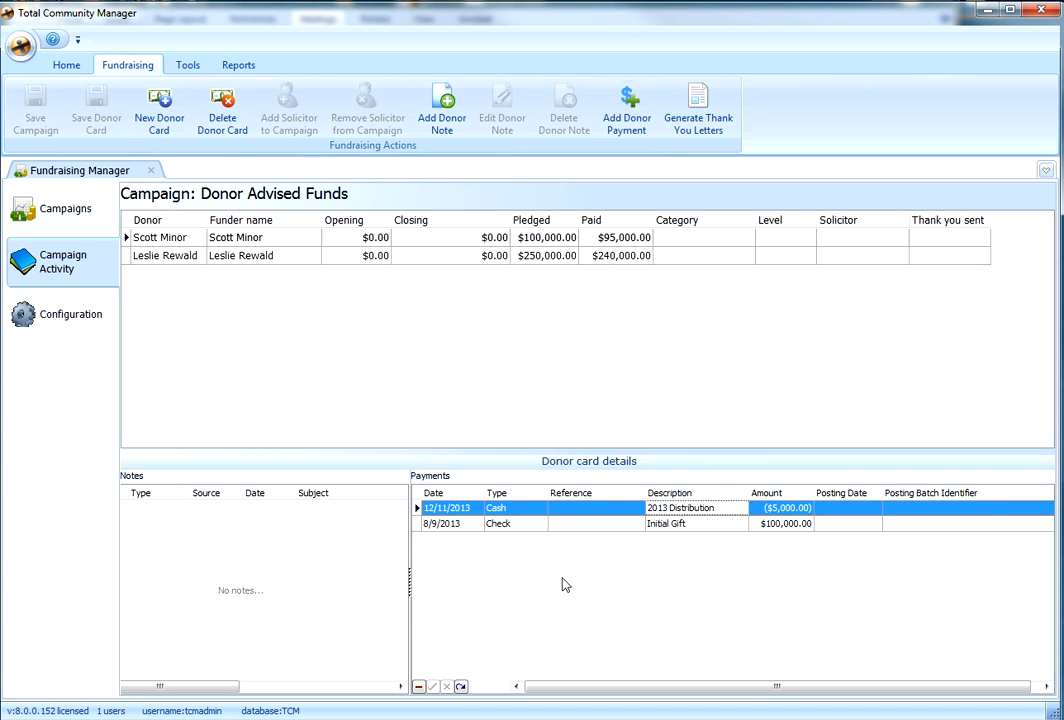
Add a second donor payment dated 8/9/2013 with type Cash, amount 3000 and description "Inv Inc".
click(628, 112)
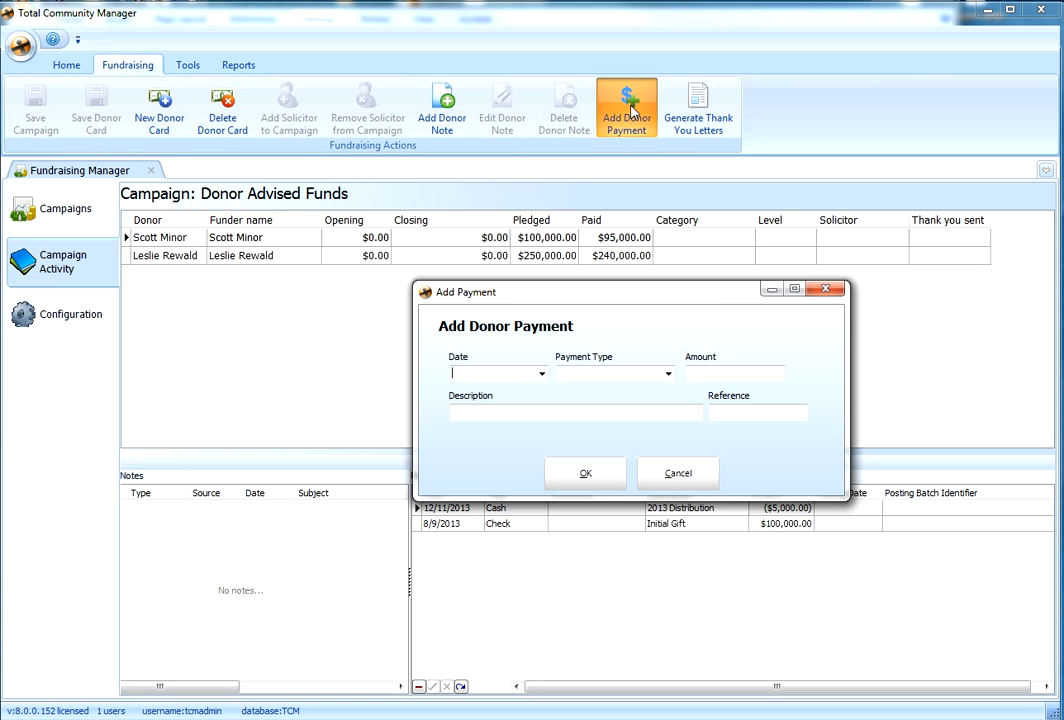
click(542, 375)
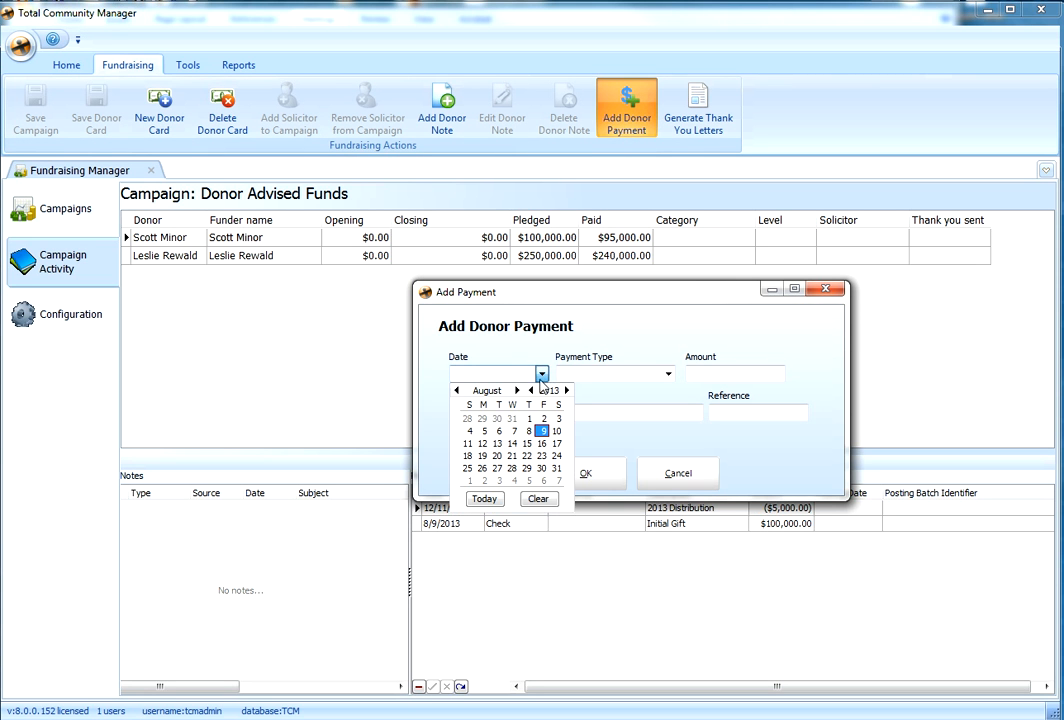
click(541, 432)
click(667, 373)
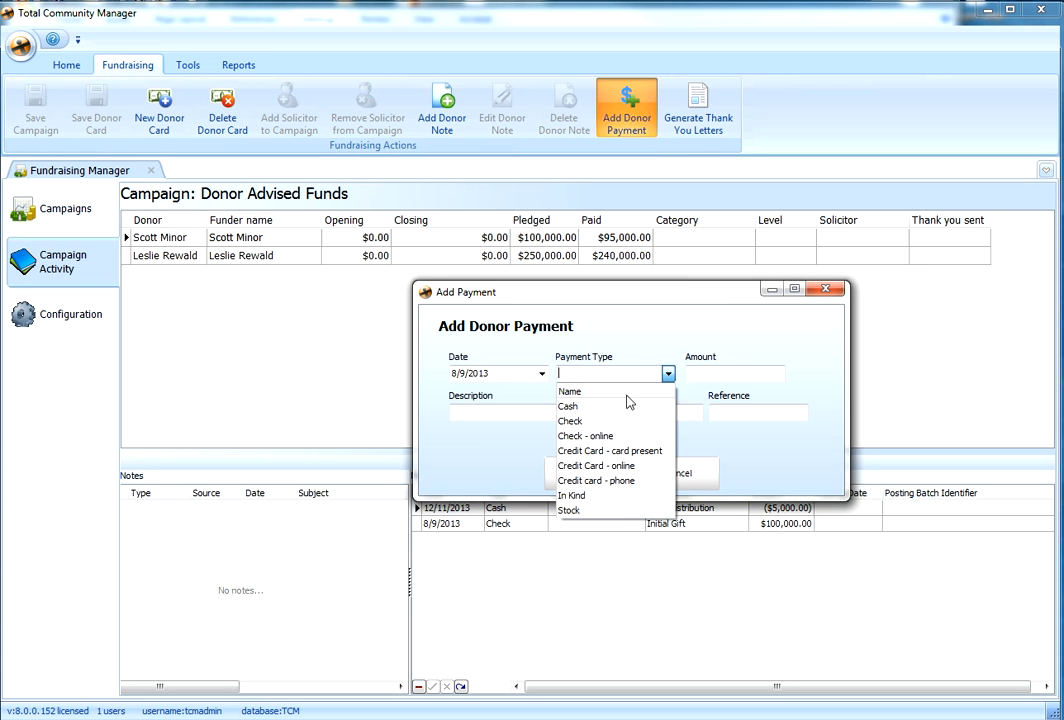
click(569, 406)
click(713, 374)
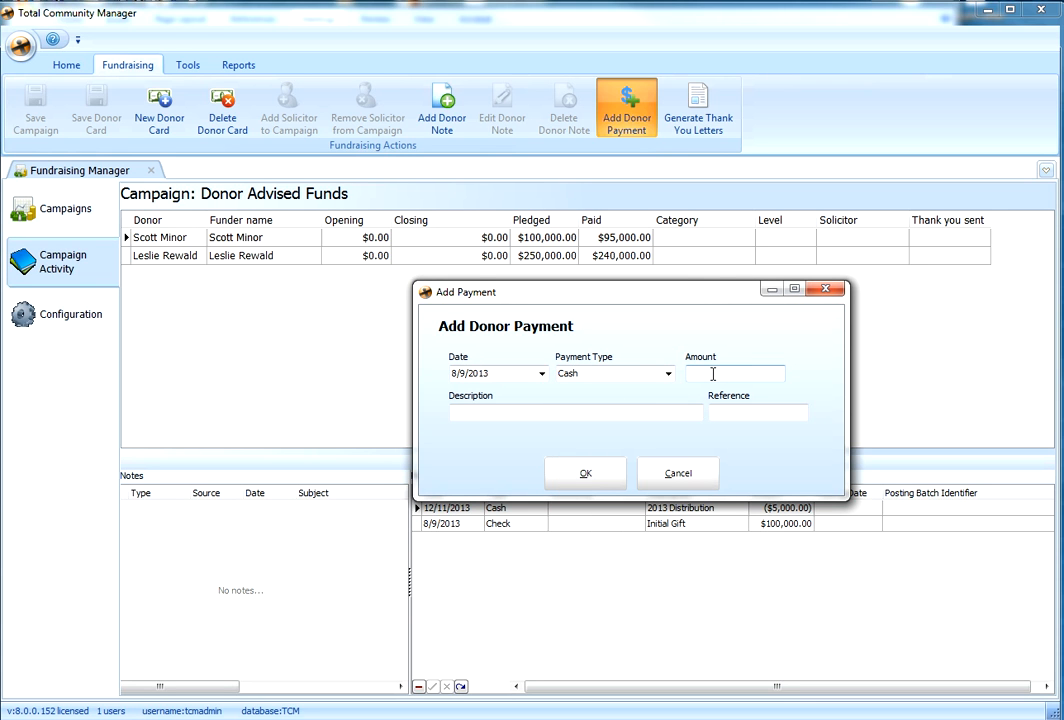
text(3000)
click(523, 415)
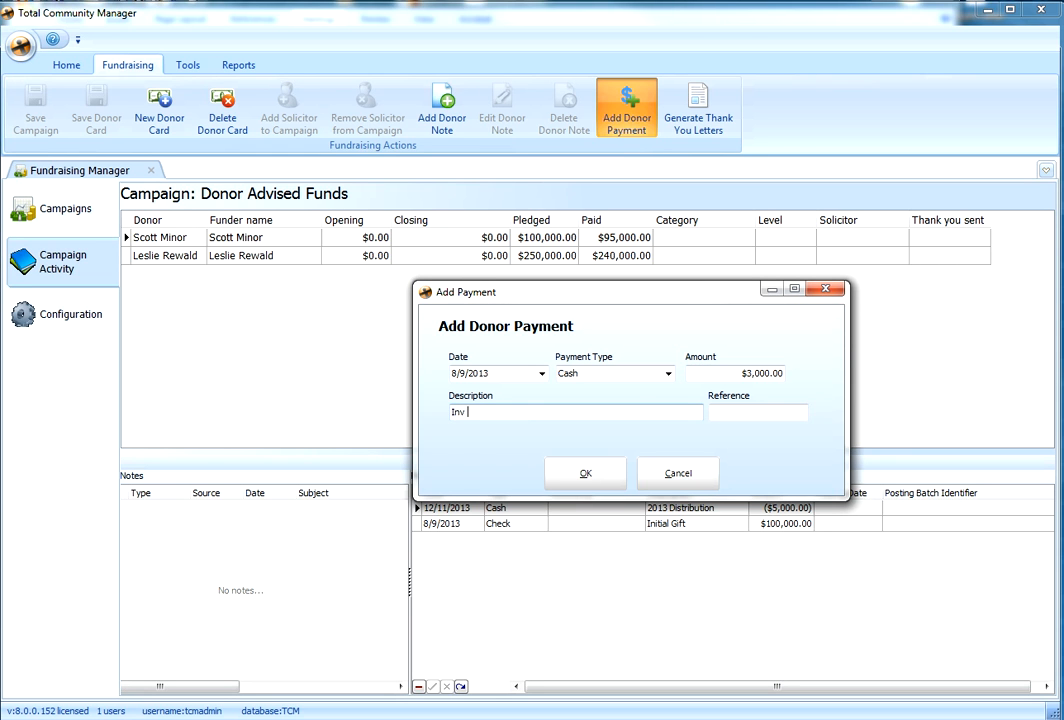
text(Inv Inc)
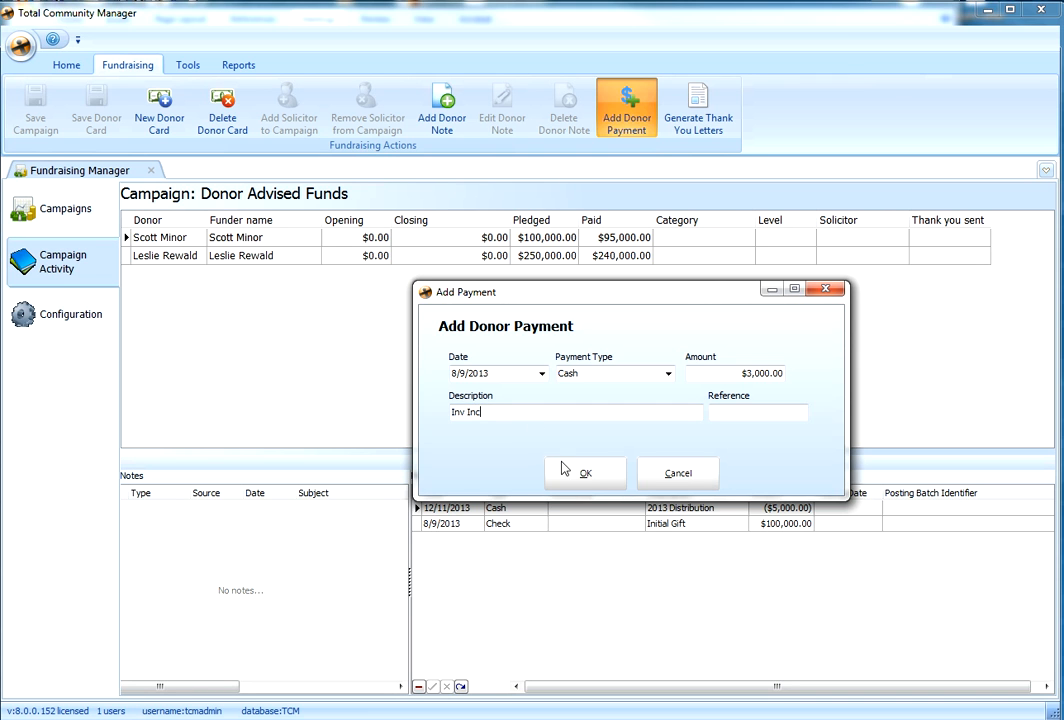
click(580, 470)
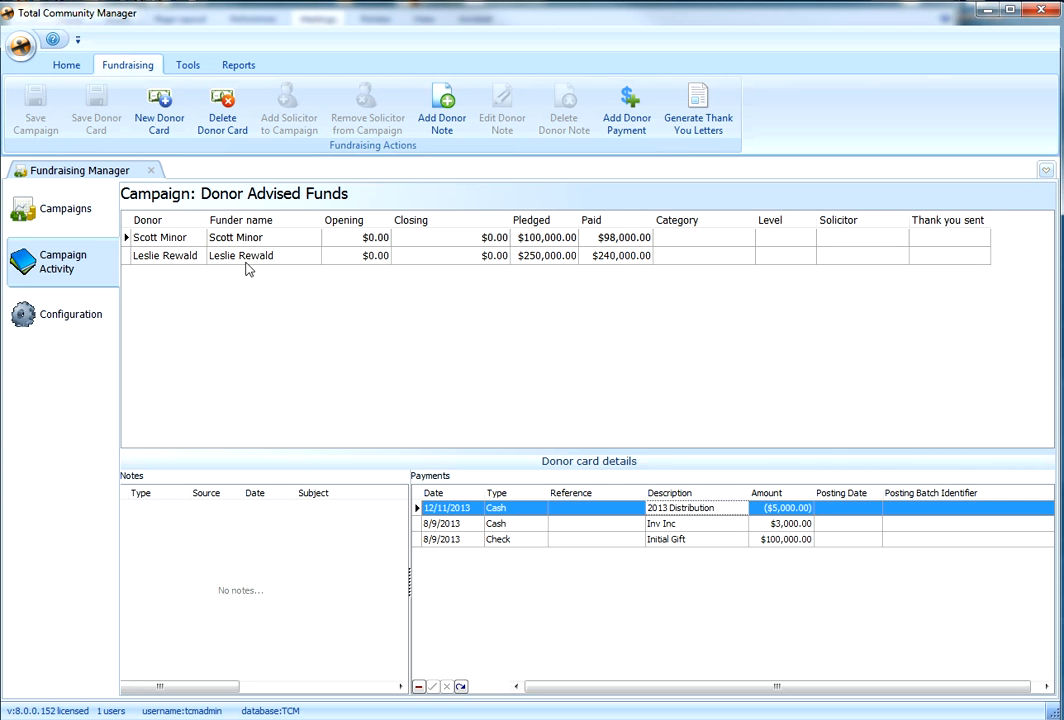
Open the first donor's contact folder and review the fundraising history and list memberships.
right_click(190, 242)
click(223, 251)
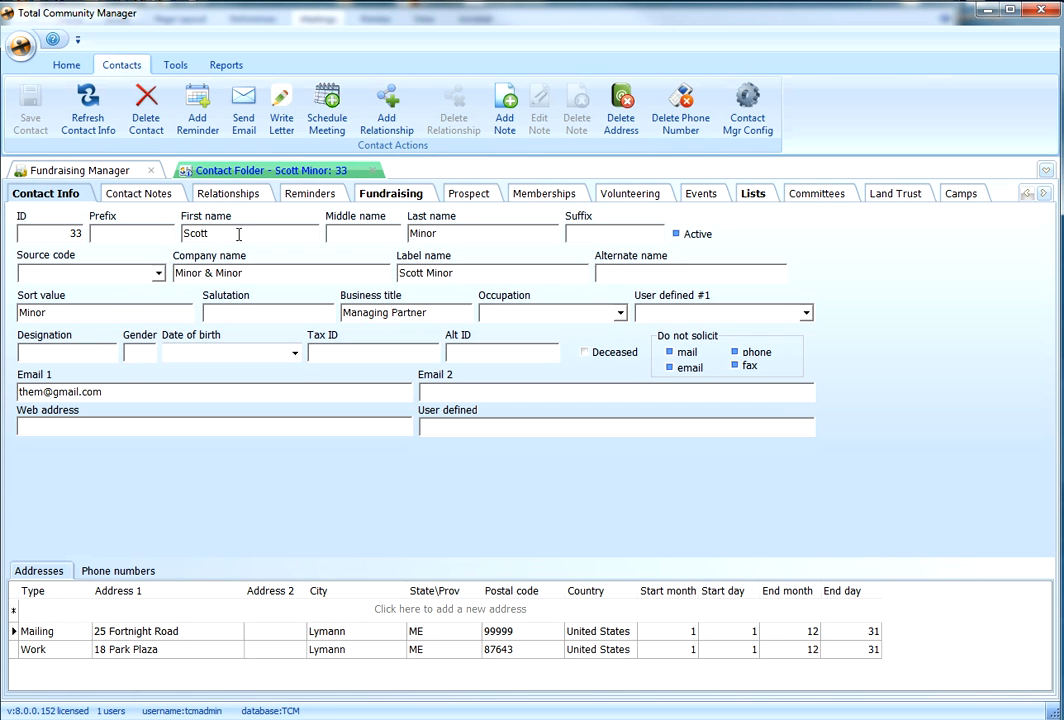
click(390, 193)
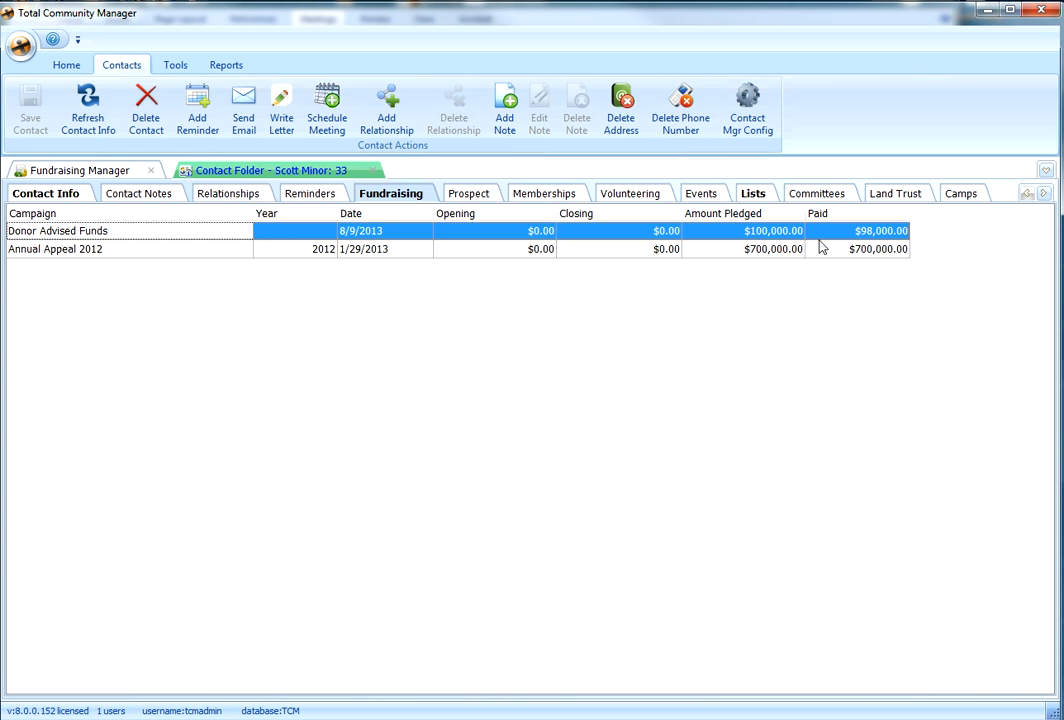
click(759, 196)
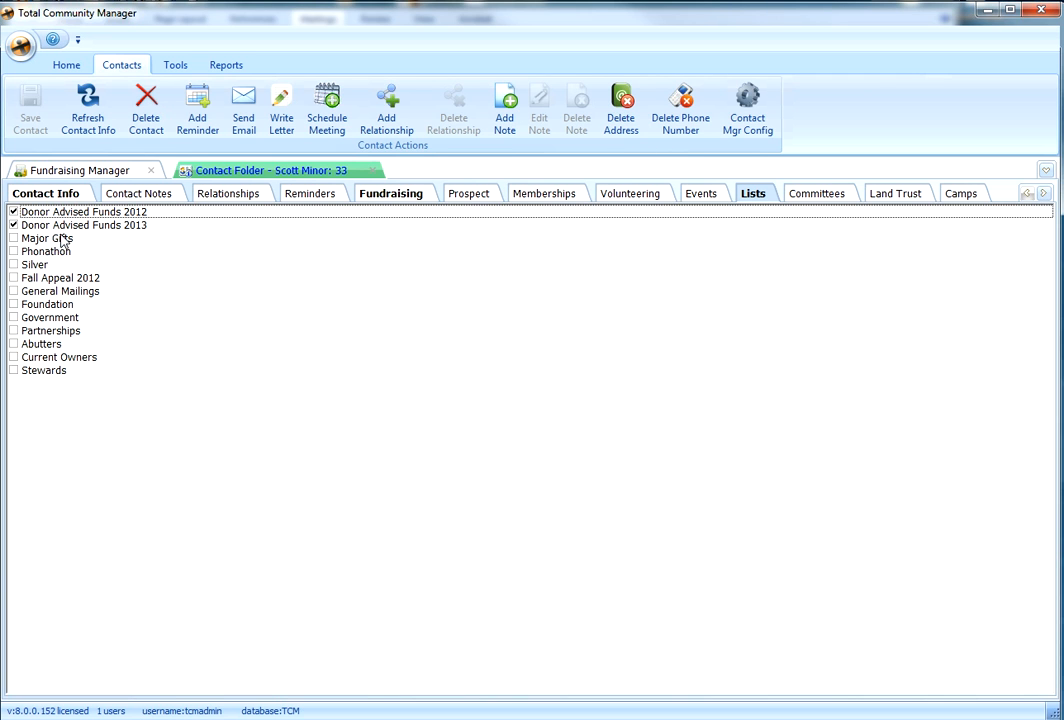
Open the List Manager and view the roster of the Donor Advised Funds 2013 list.
click(62, 68)
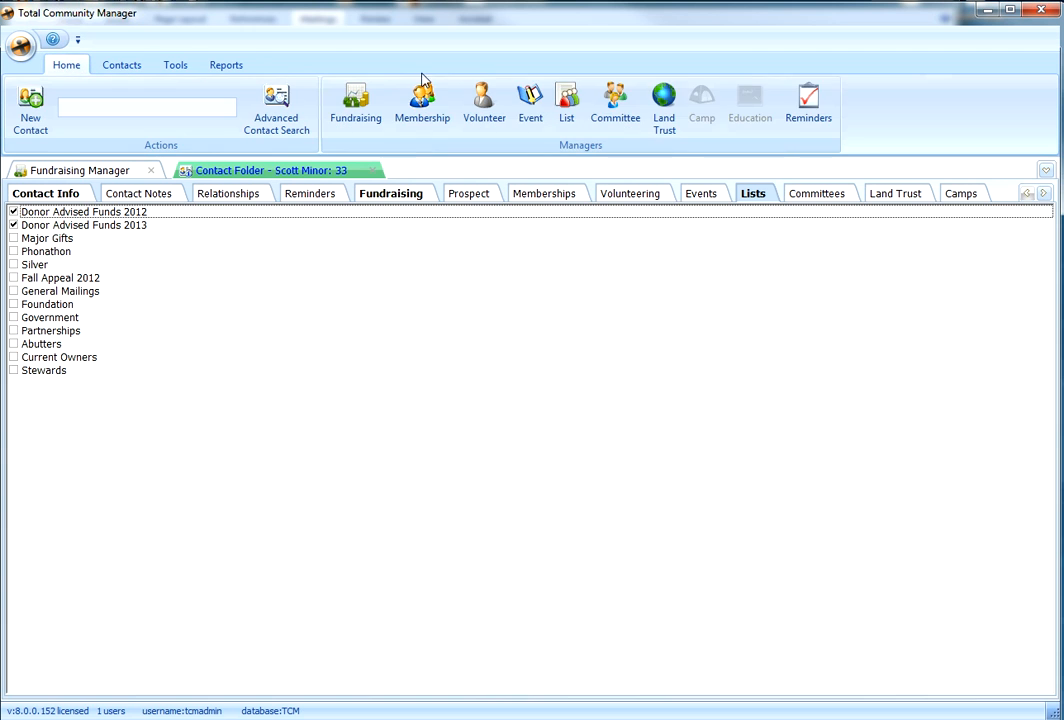
click(566, 100)
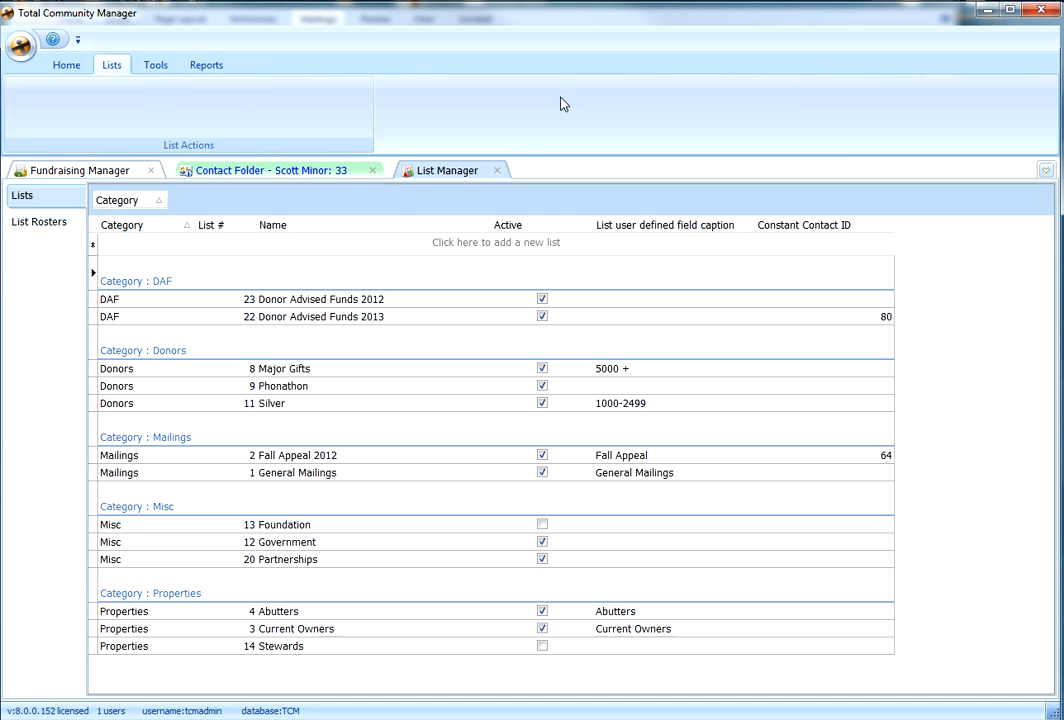
click(288, 316)
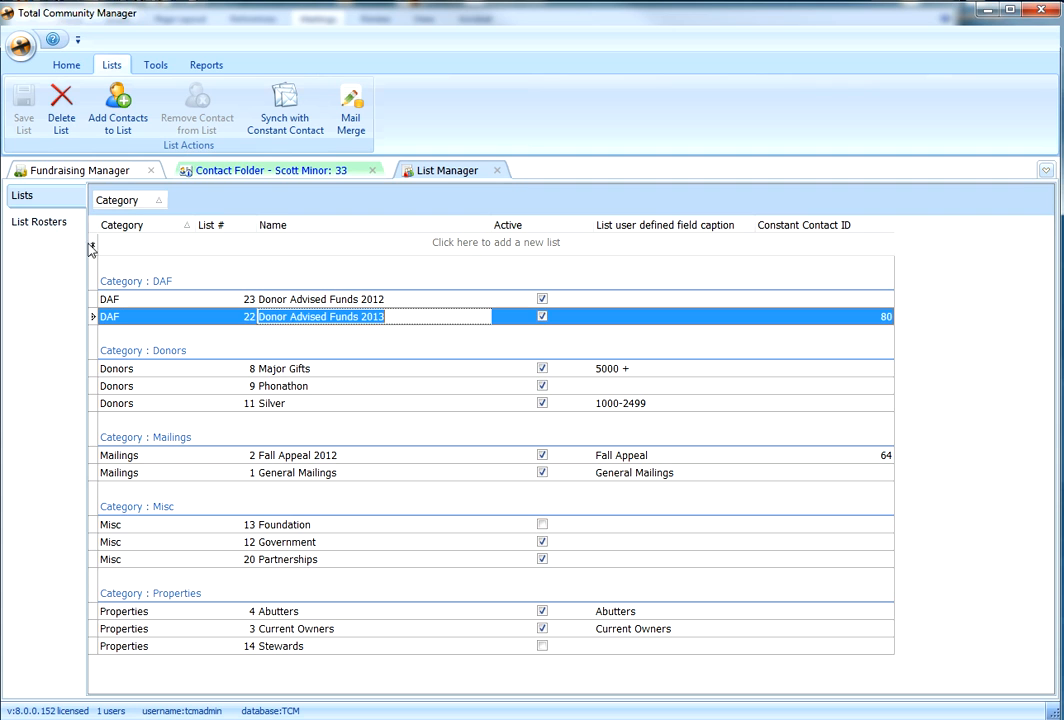
click(55, 229)
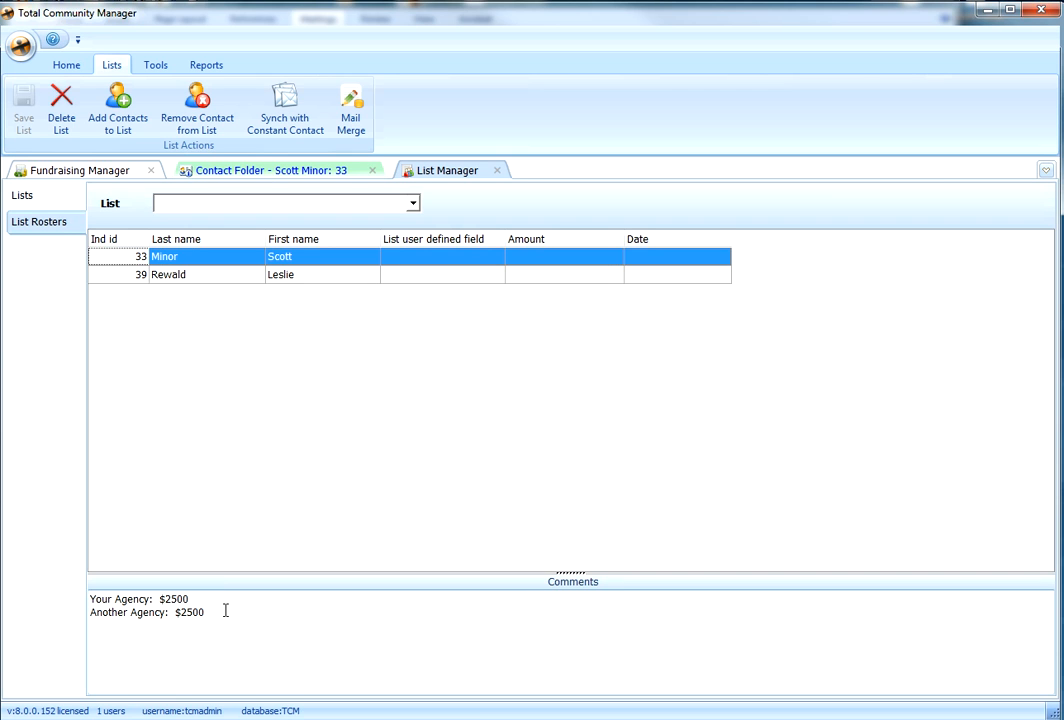
click(351, 104)
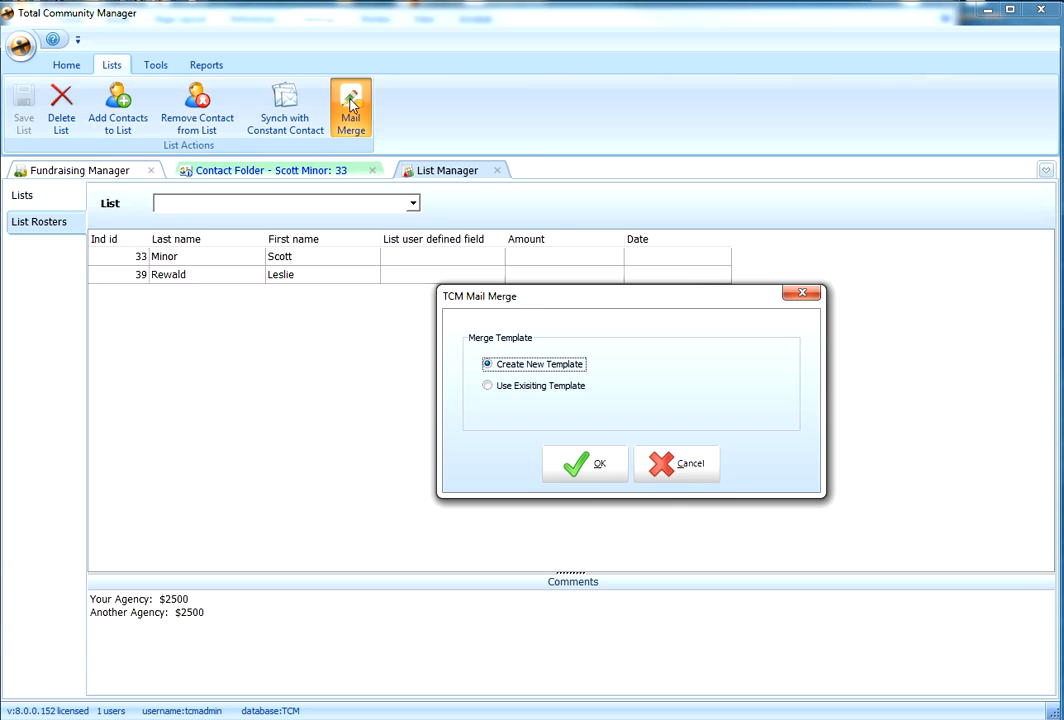
click(488, 386)
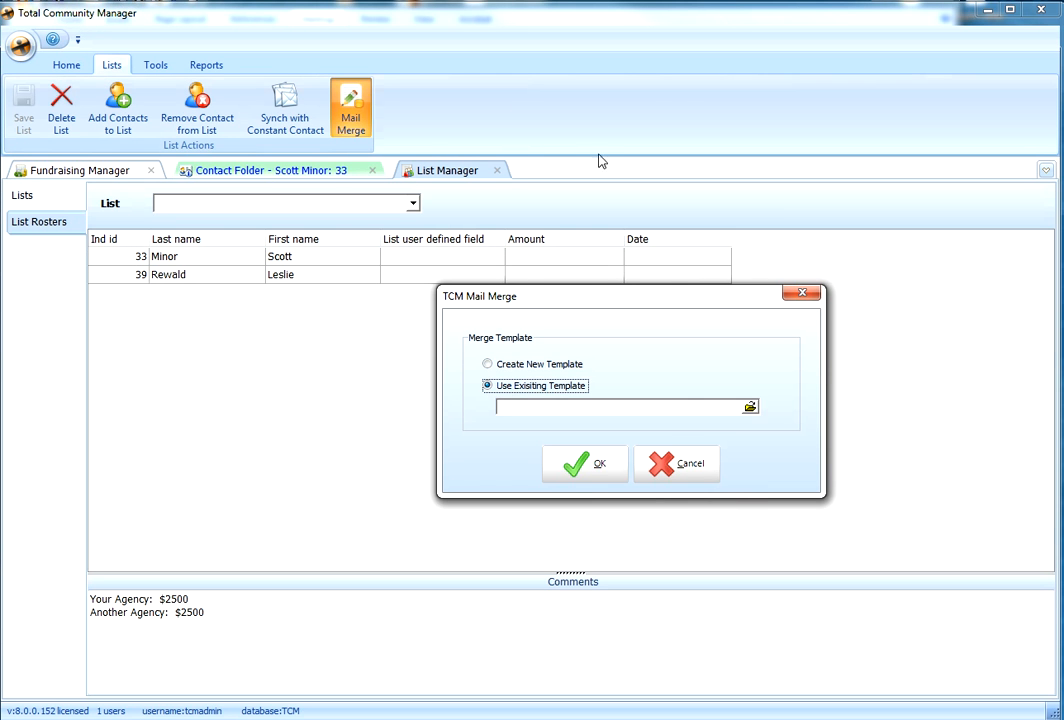
click(672, 460)
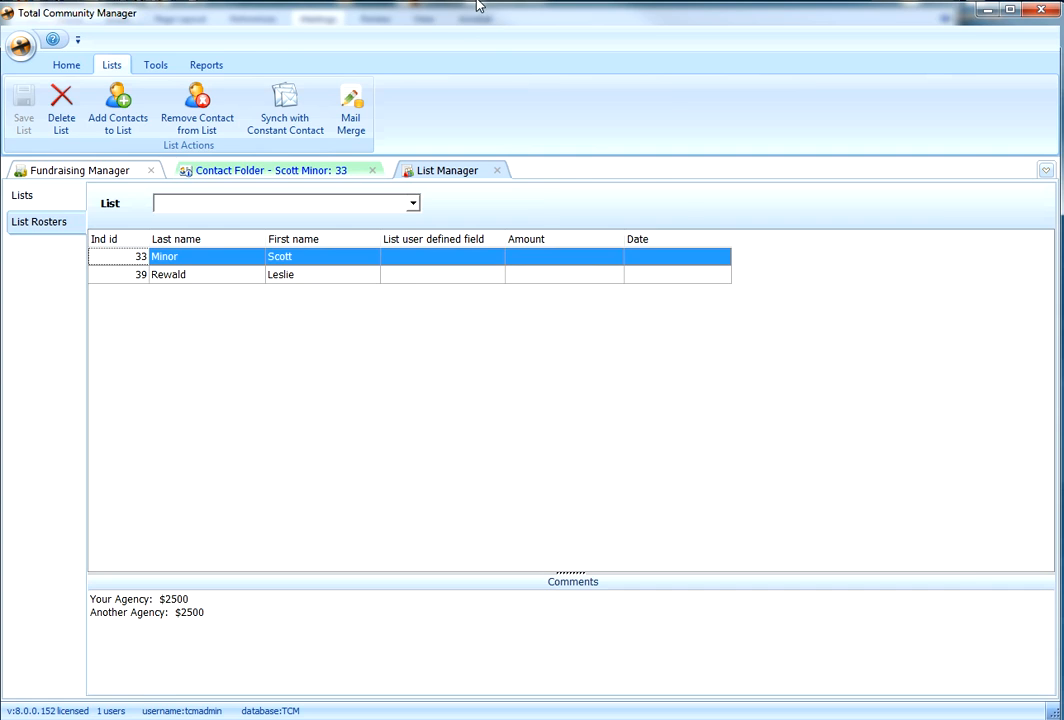
Switch to the distribution letter in Microsoft Word and insert the Recipient and Address1 merge fields on separate lines above the body text.
click(309, 275)
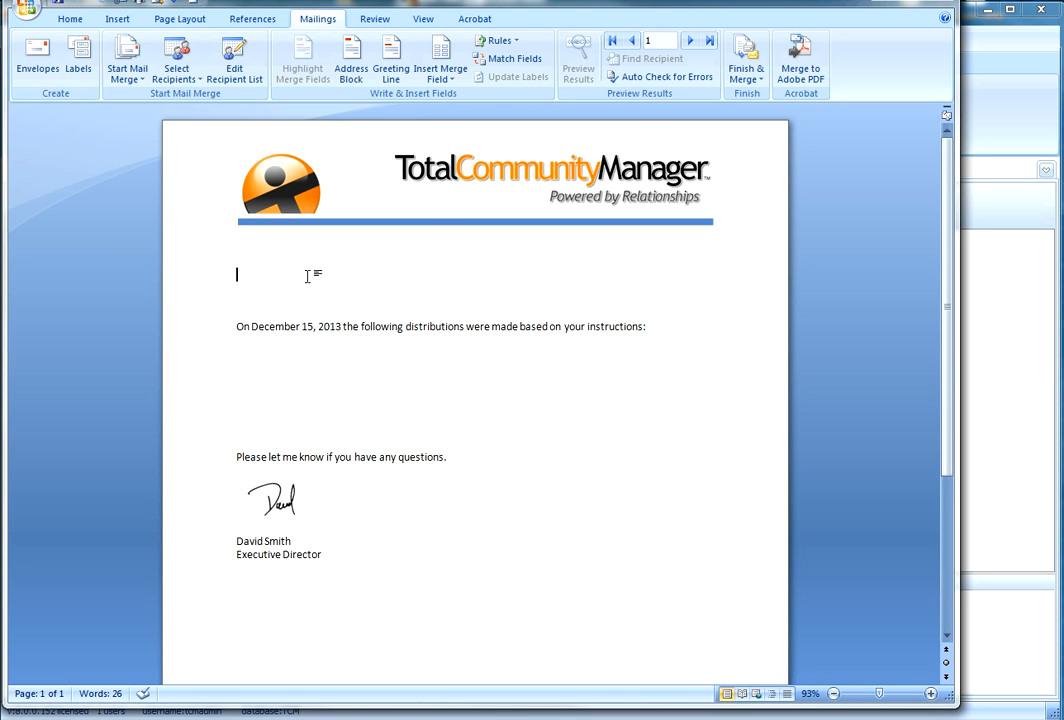
click(441, 72)
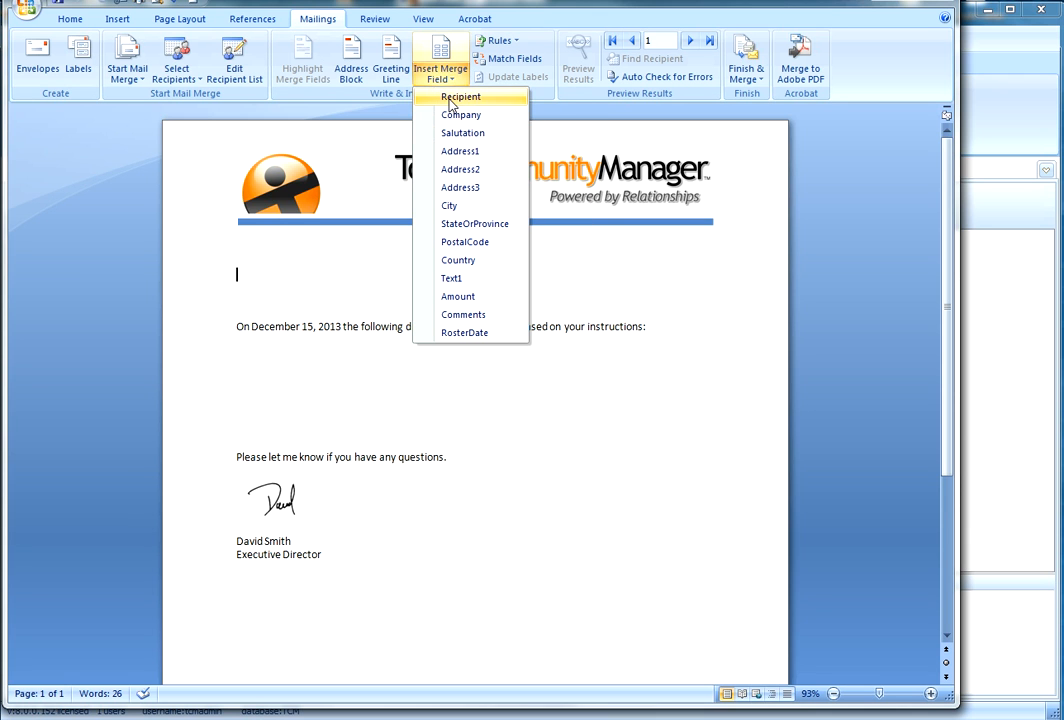
click(448, 97)
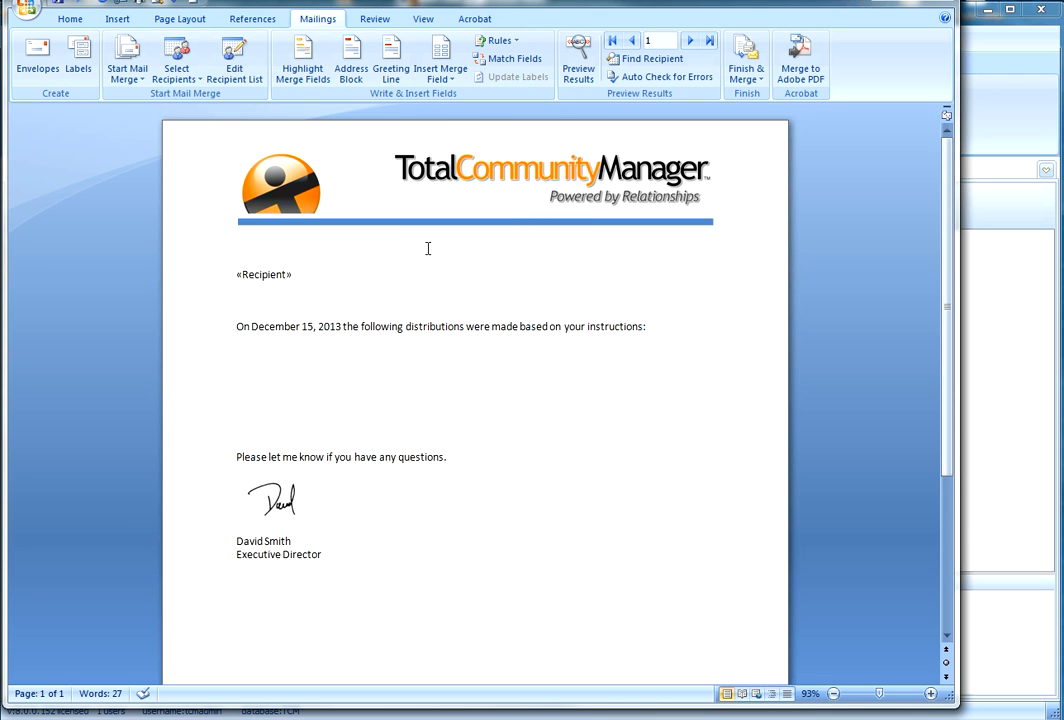
key(Return)
click(433, 58)
click(686, 251)
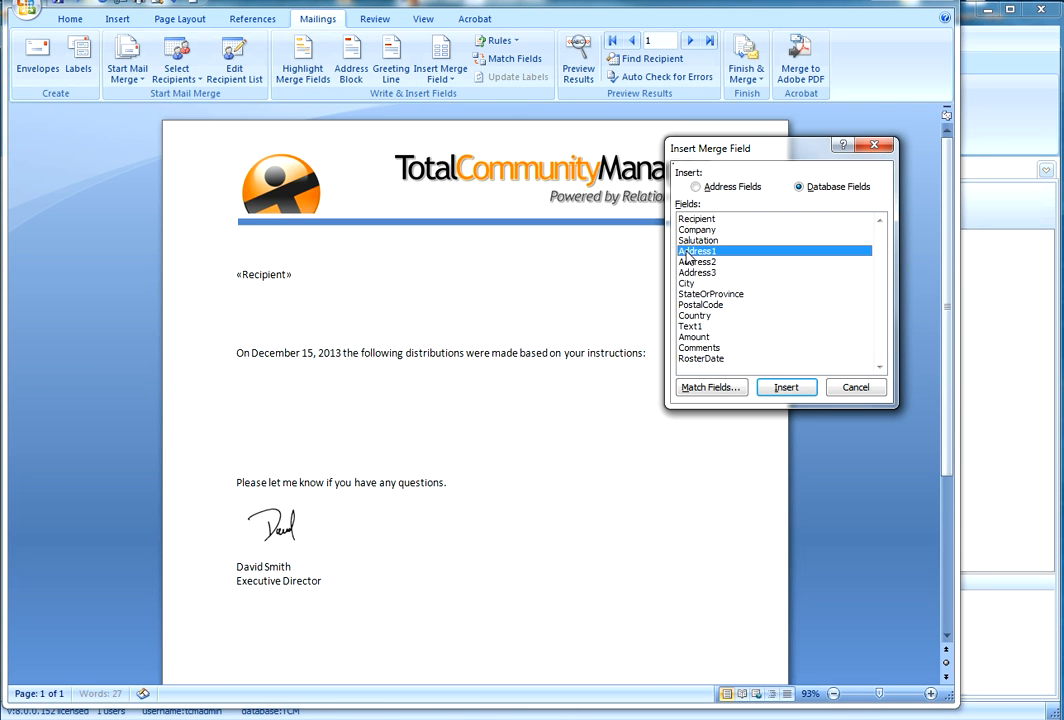
click(805, 392)
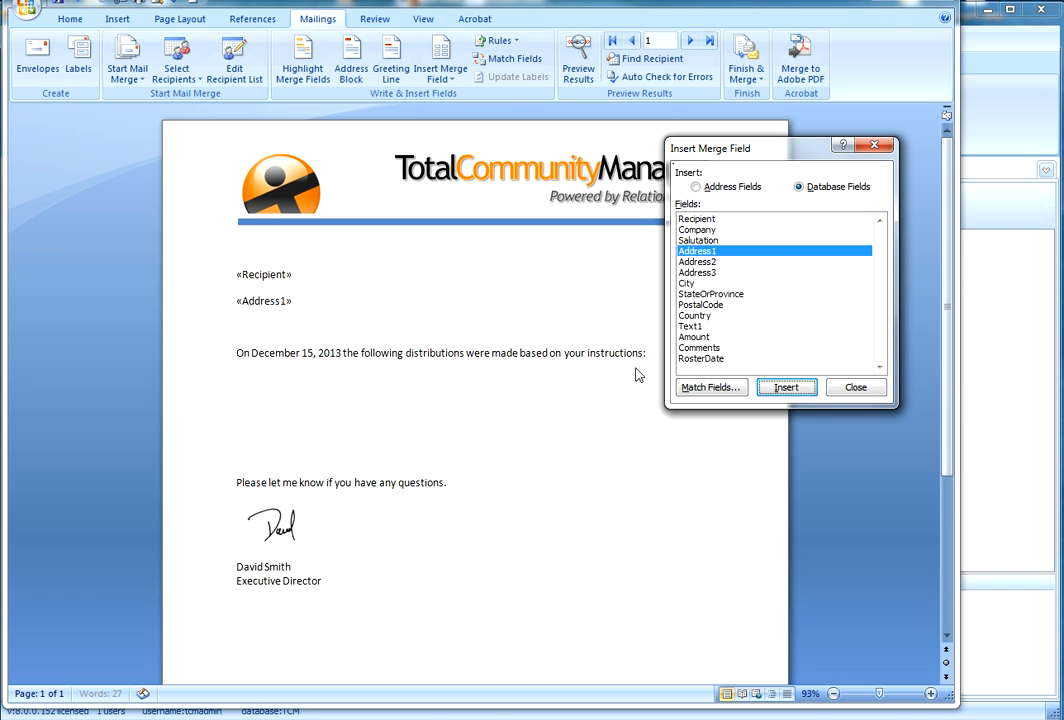
click(860, 390)
Insert the Comments merge field on a new line below the sentence about the December 15, 2013 distributions.
click(670, 359)
key(Return)
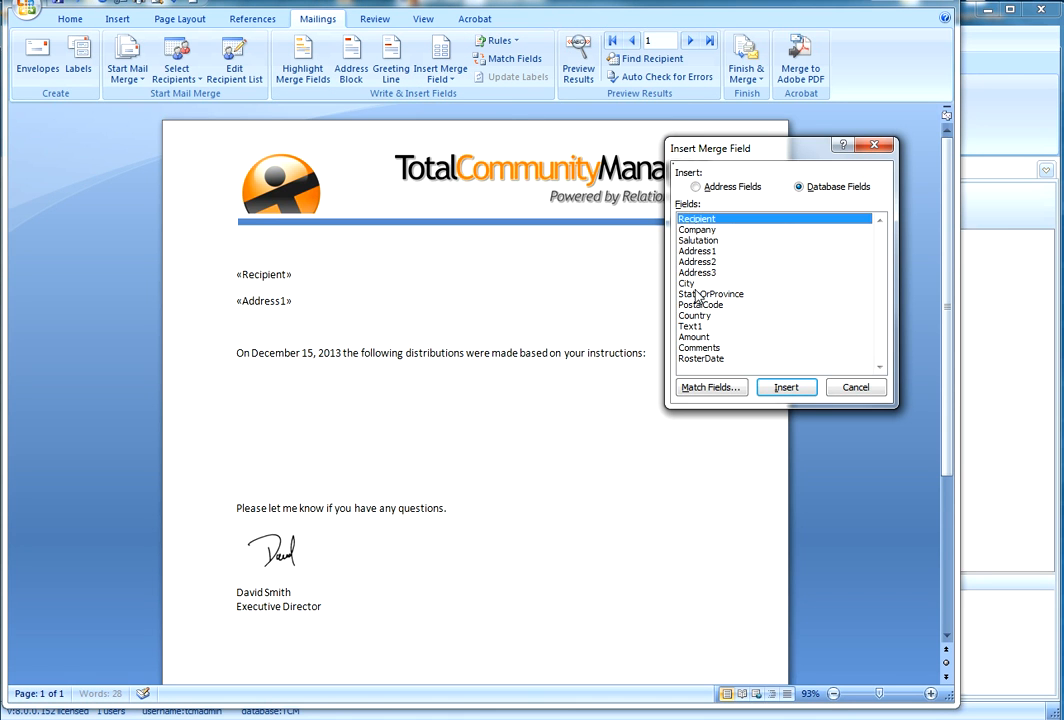
click(712, 348)
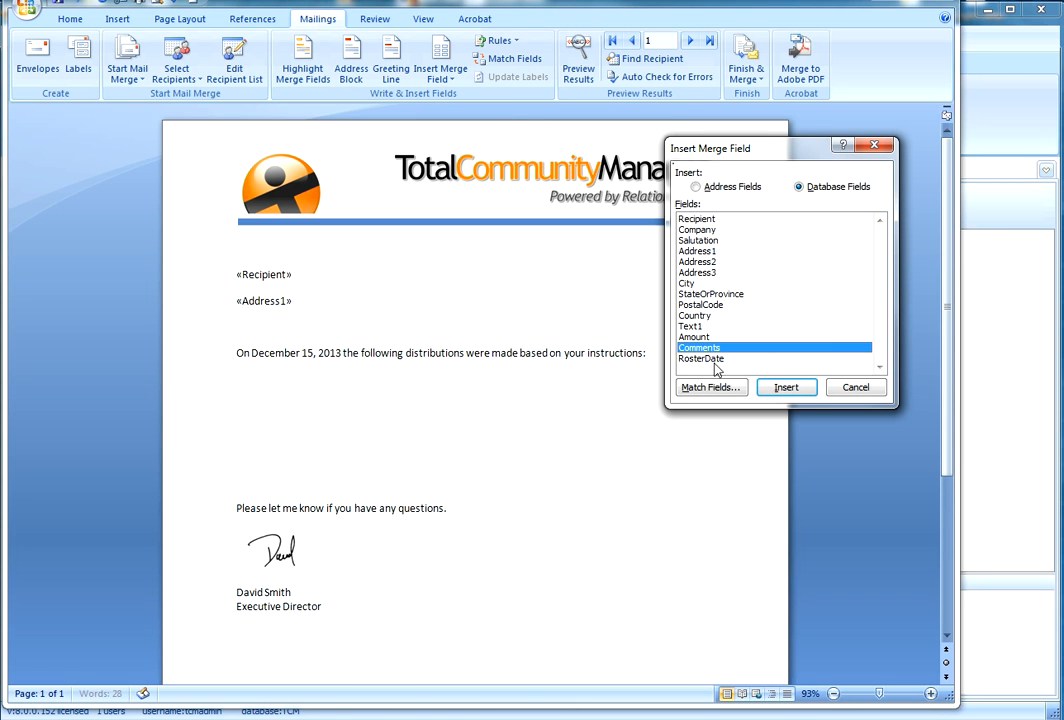
click(783, 388)
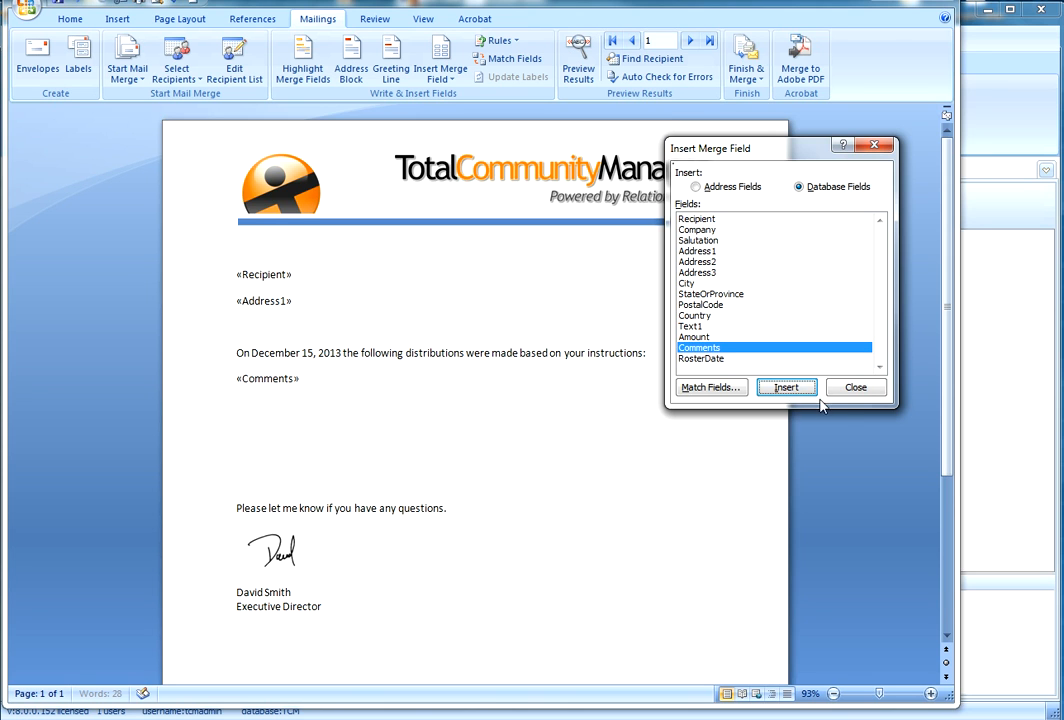
click(852, 387)
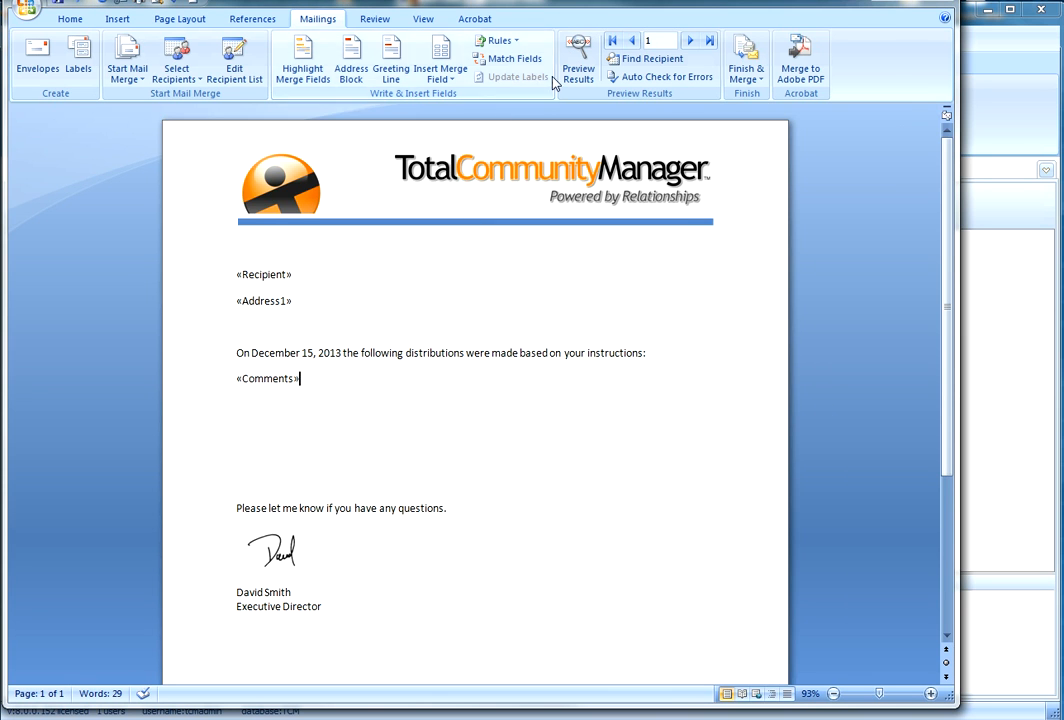
Preview the merged letter with the recipient's data and switch back to Total Community Manager.
click(578, 55)
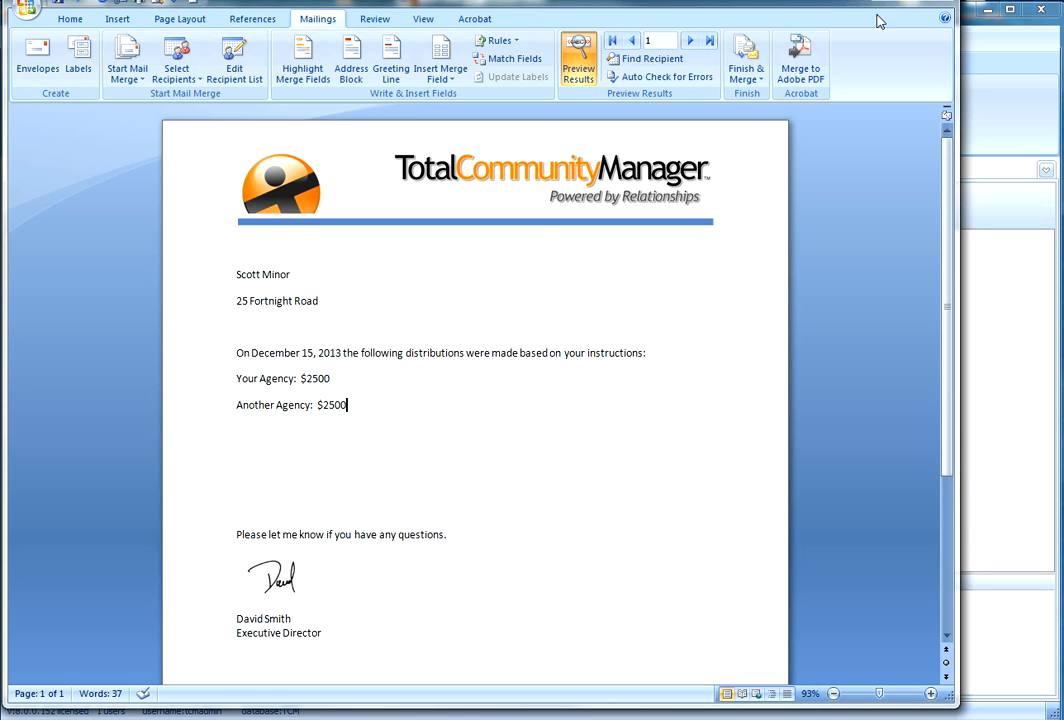
click(990, 120)
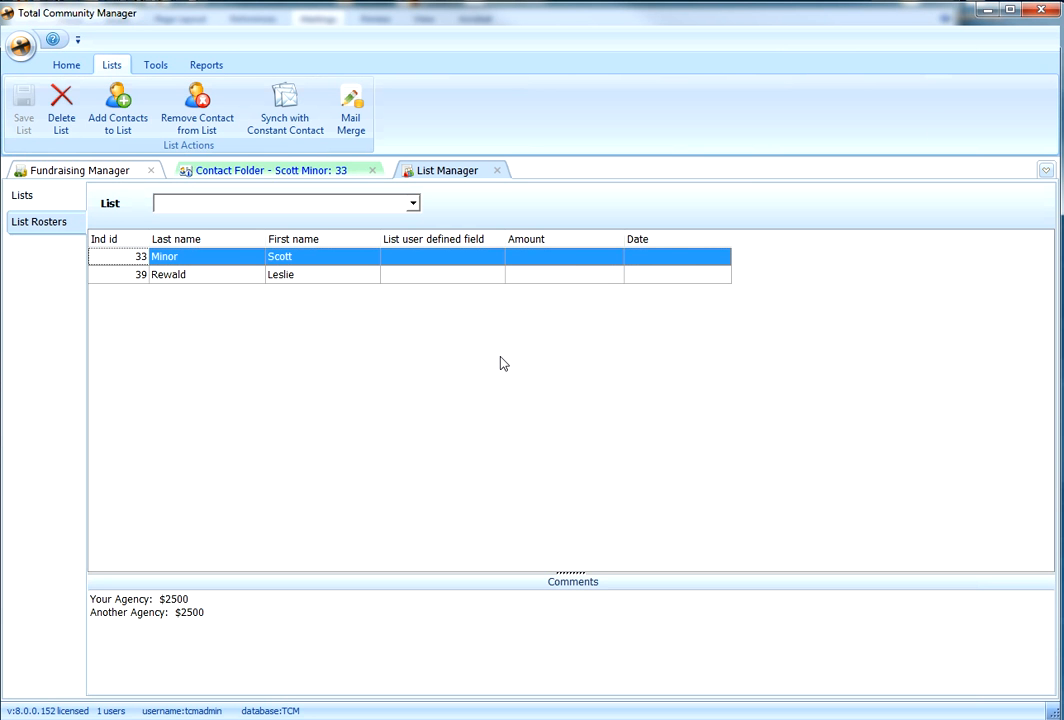